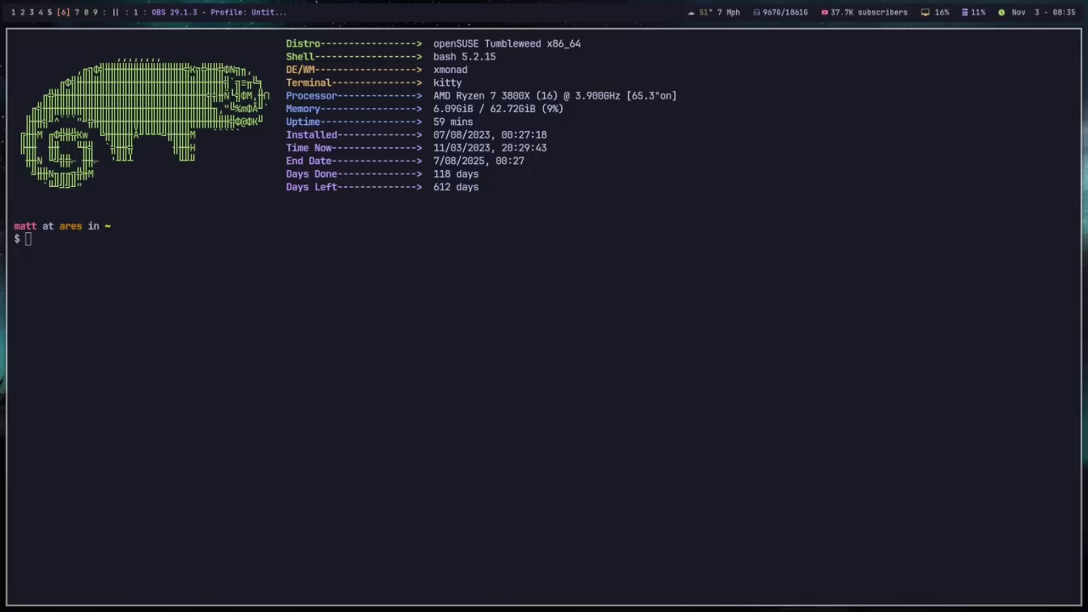
- Switch to the xmonad.hs workspace and go to the top base imports
key(super+3)
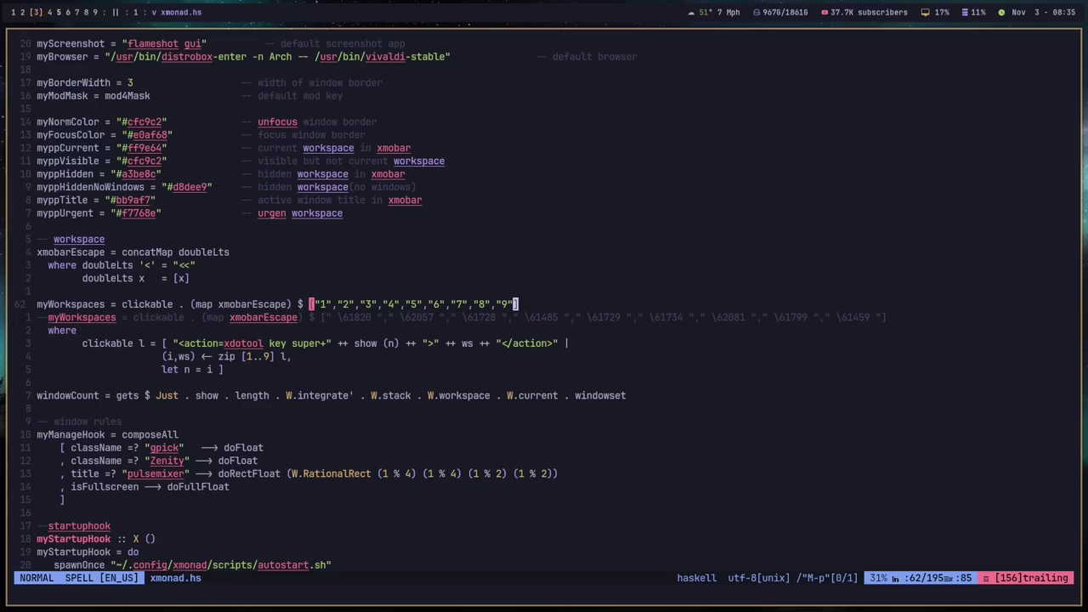
key(g)
key(g)
key(j)
key(j)
key(j)
key(j)
key(j)
key(j)
key(j)
key(j)
key(j)
key(j)
key(j)
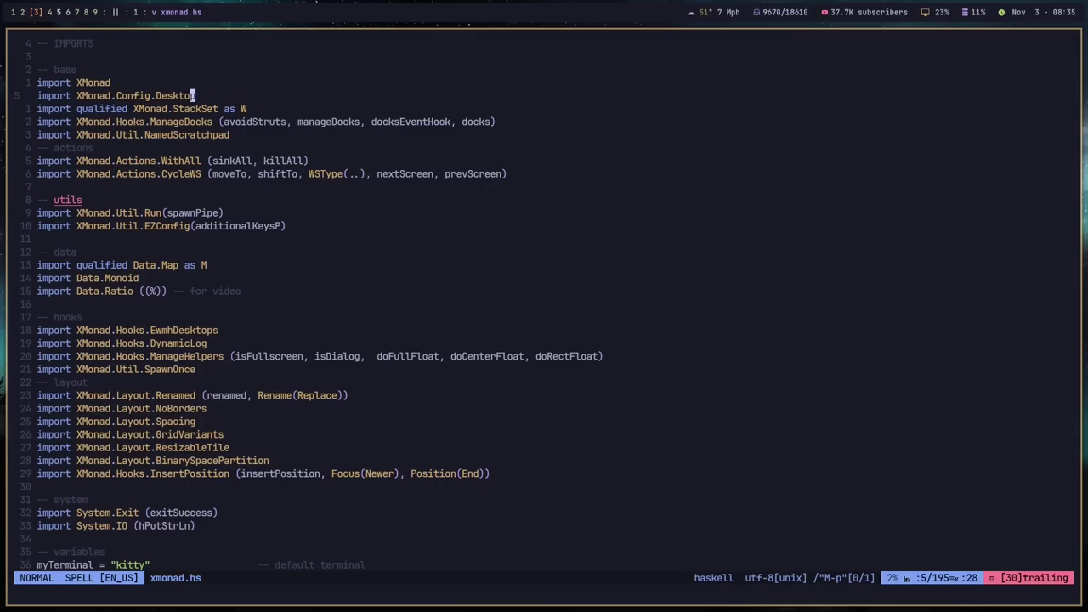
- Read down through the hooks and layout imports to the border and myppCurrent colour variables
key(dollar)
key(j)
key(j)
key(j)
key(j)
key(j)
key(j)
key(j)
key(j)
key(j)
key(j)
key(j)
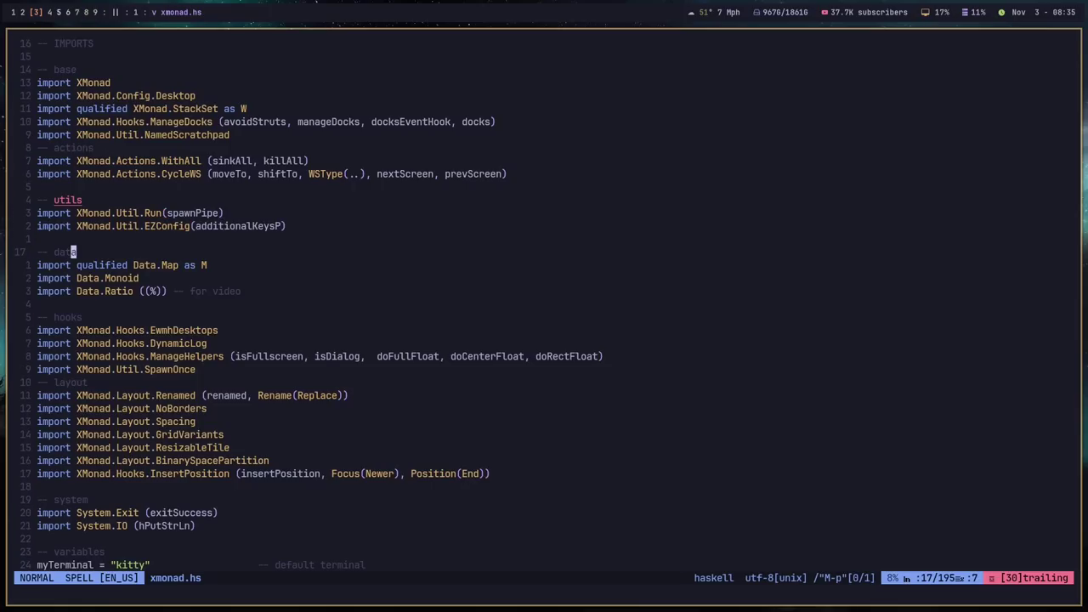
key(j)
key(j)
key(j)
key(j)
key(j)
key(j)
key(j)
key(j)
key(j)
key(j)
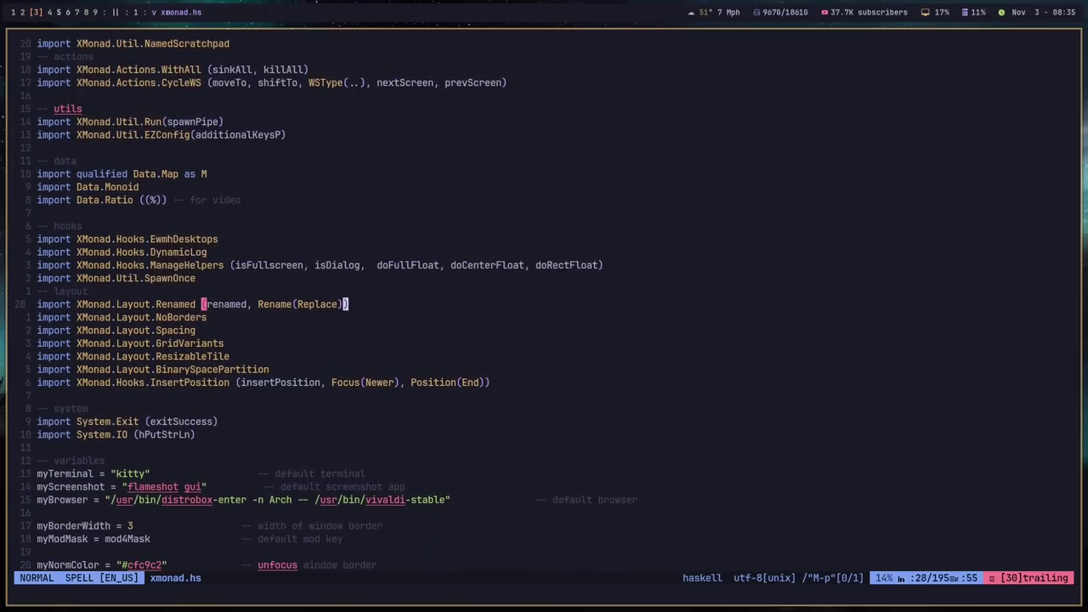
key(j)
key(j)
key(j)
key(j)
key(j)
key(j)
key(j)
key(j)
key(j)
key(j)
key(j)
key(j)
key(j)
key(j)
key(j)
key(j)
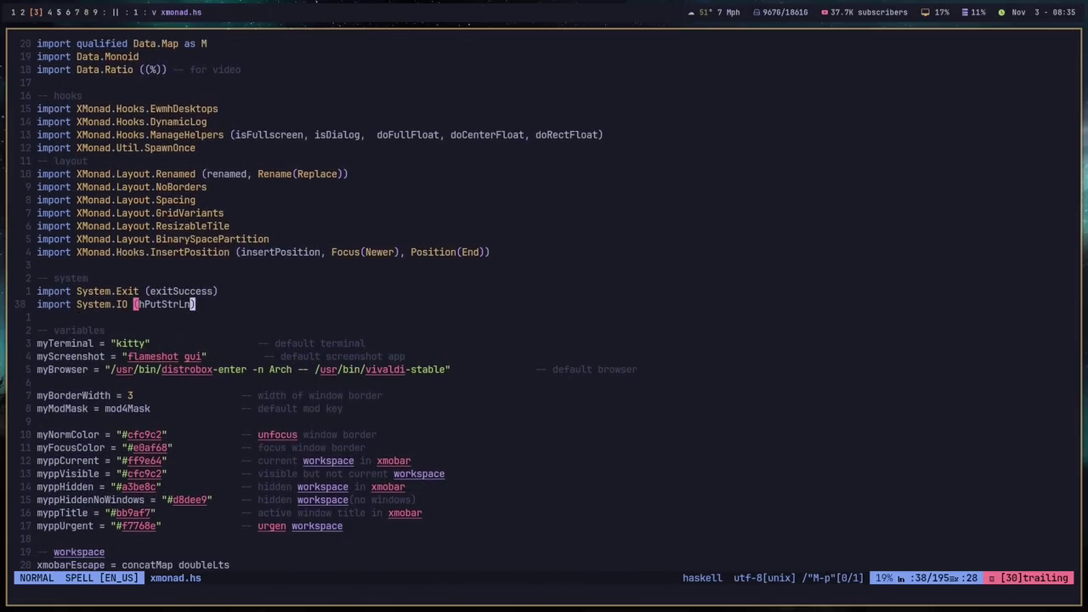
key(j)
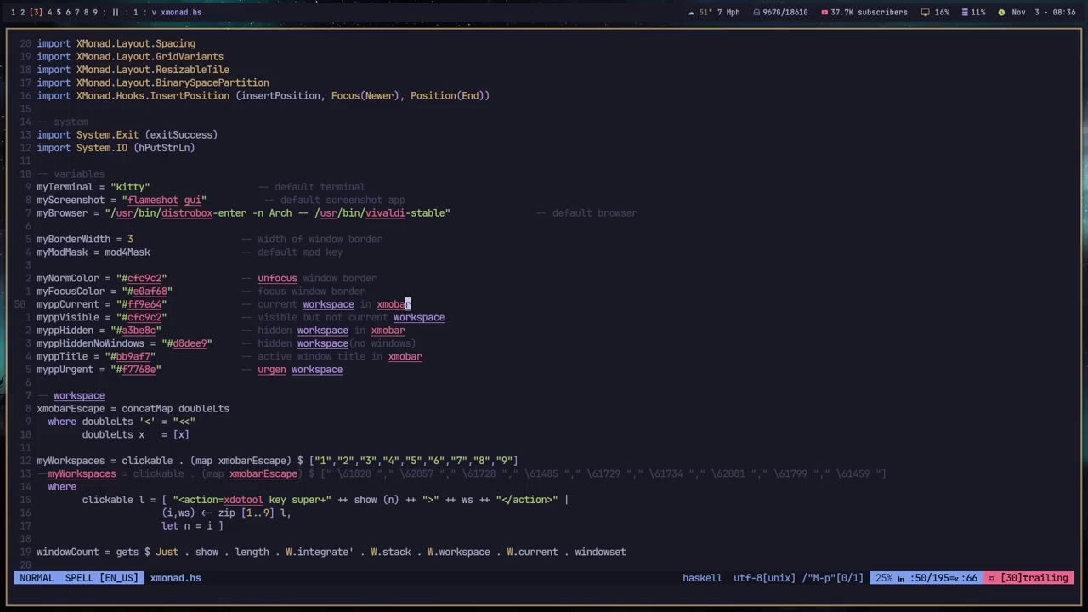
- Read past the workspaces, the gpick/Zenity/pulsemixer float rules and the autostart.sh hook to the kitty scratchpads
key(j)
key(j)
key(j)
key(j)
key(j)
key(j)
key(j)
key(j)
key(j)
key(j)
key(j)
key(j)
key(j)
key(j)
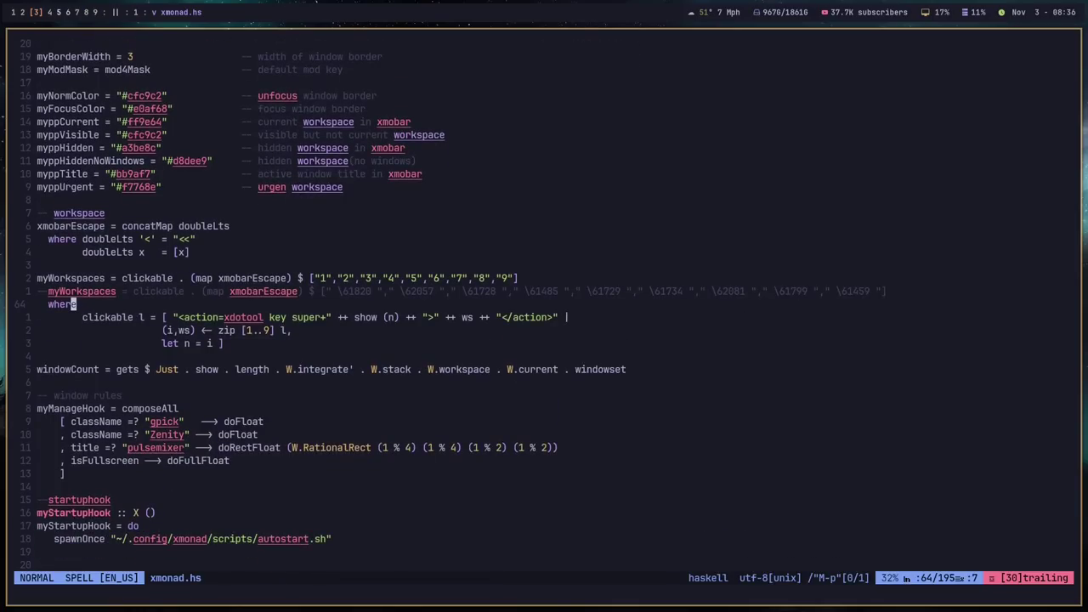
key(j)
key(j)
key(j)
key(j)
key(j)
key(j)
key(j)
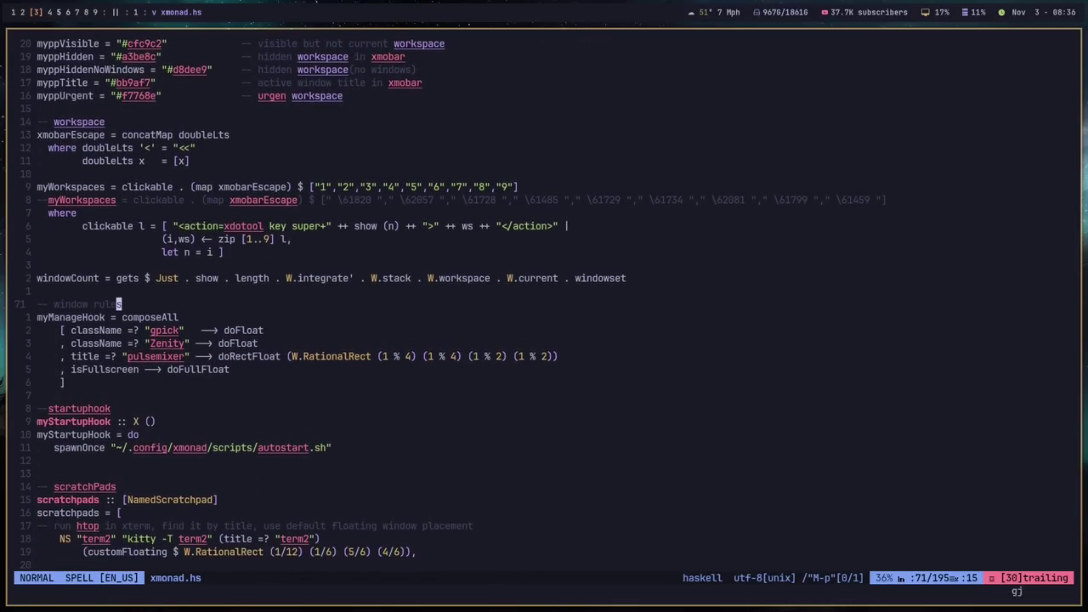
key(j)
key(j)
key(j)
key(j)
key(j)
key(j)
key(j)
key(j)
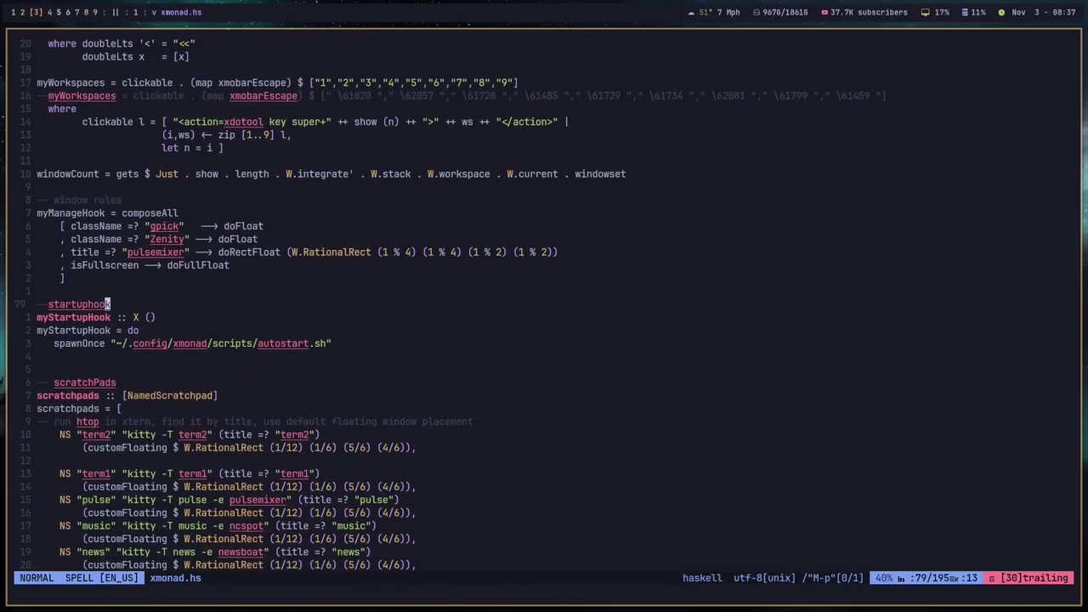
key(j)
key(j)
key(j)
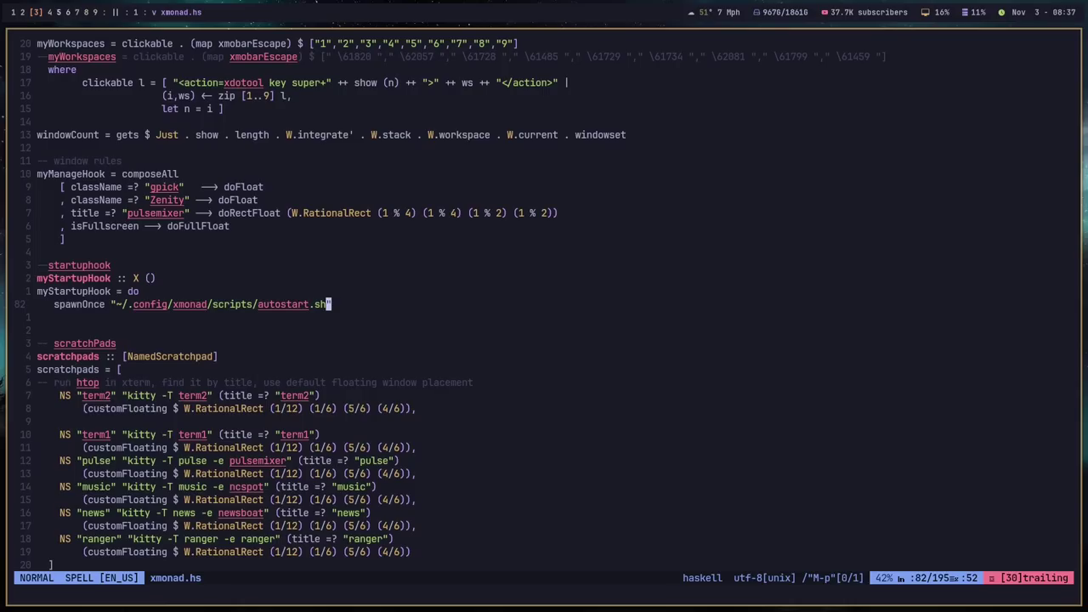
key(j)
key(j)
key(j)
key(j)
key(j)
key(j)
key(j)
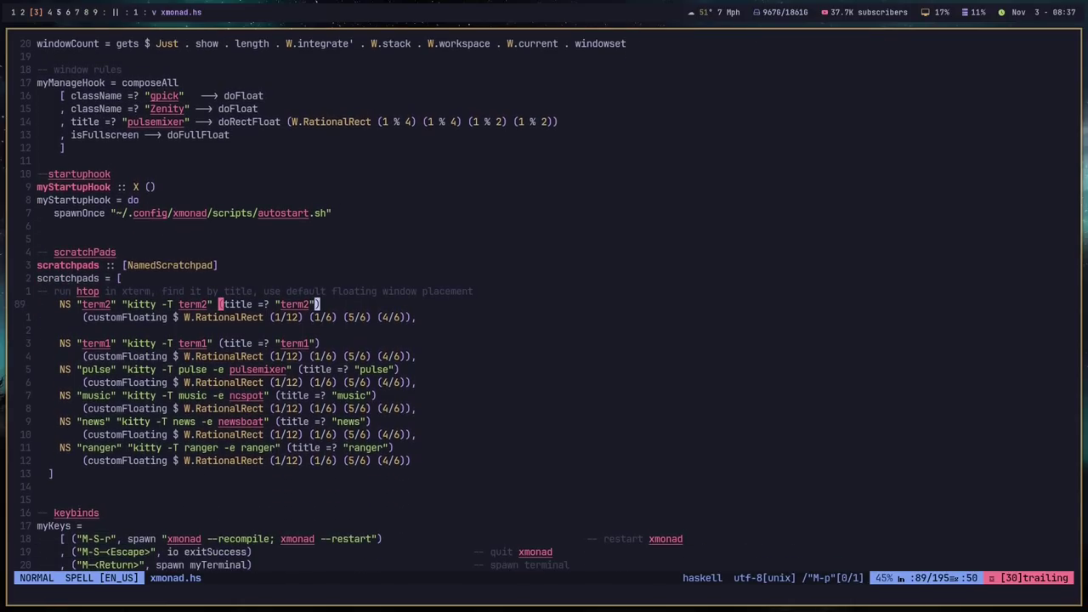
key(j)
key(j)
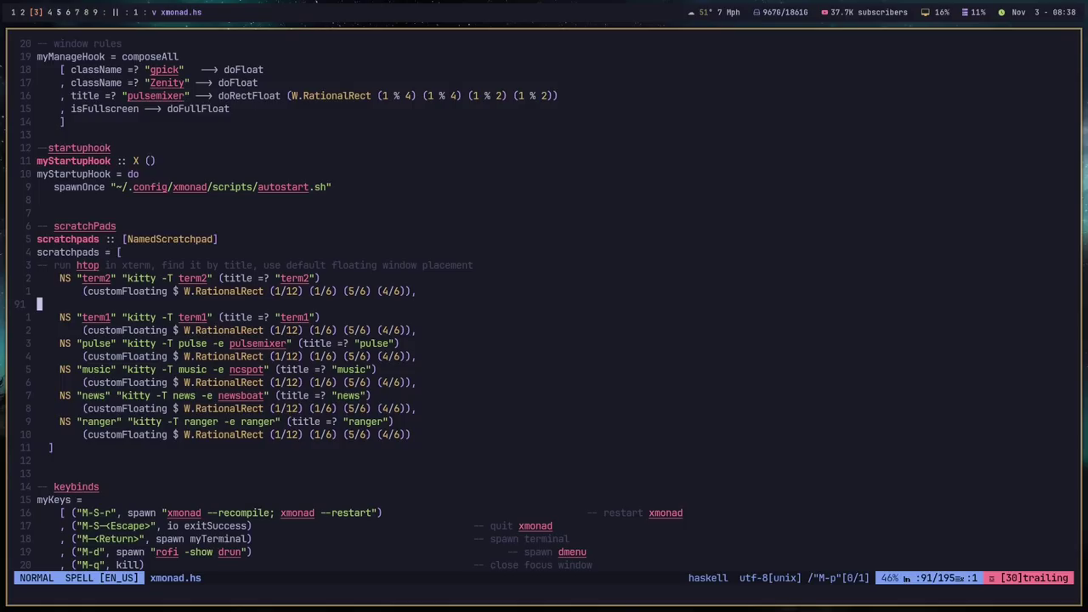
key(shift+g)
- Inspect main's terminal setting, def line and the isFullscreen doFullFloat manageHook
key(k)
key(k)
key(k)
key(k)
key(k)
key(k)
key(k)
key(k)
key(k)
key(k)
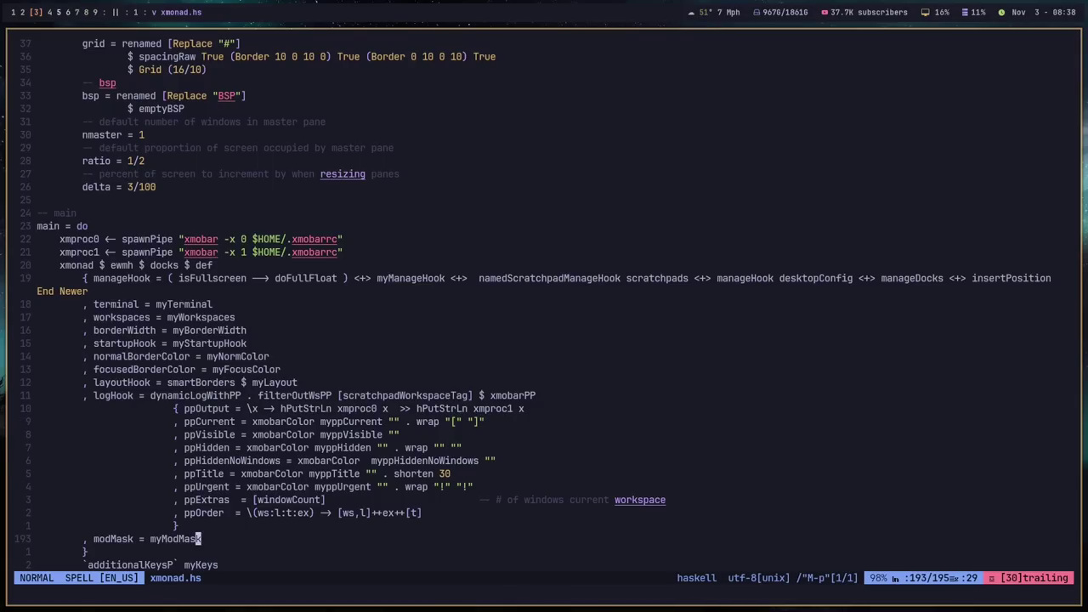
key(k)
key(k)
key(k)
key(k)
key(k)
key(k)
key(k)
key(k)
key(k)
key(k)
key(k)
key(k)
key(h)
key(h)
key(h)
key(h)
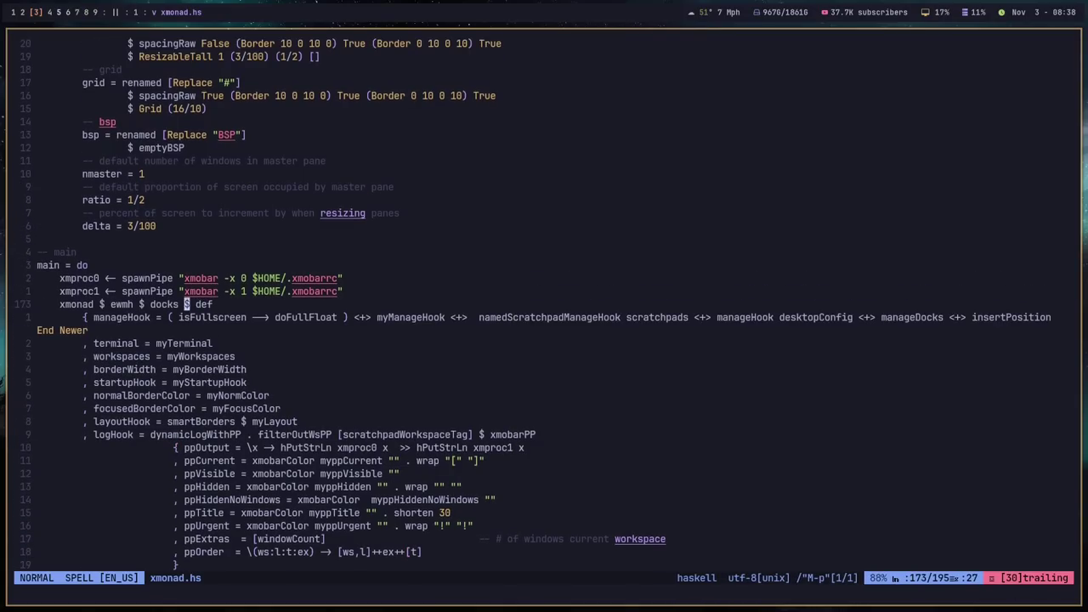
key(j)
key(l)
key(l)
key(l)
key(l)
key(l)
key(l)
key(l)
key(l)
key(l)
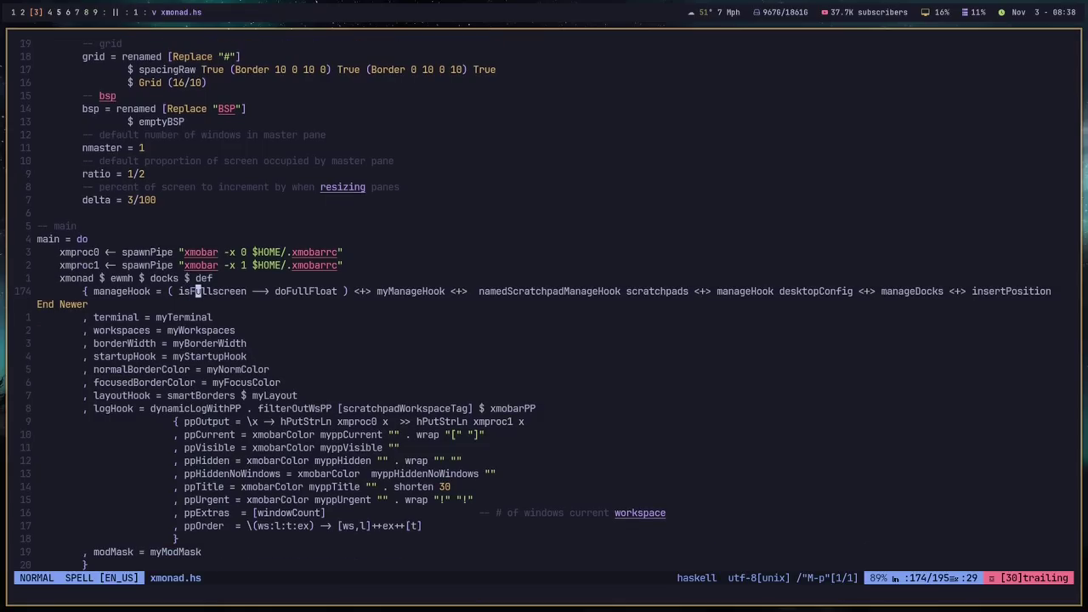
key(l)
key(l)
key(l)
key(l)
key(l)
key(l)
key(l)
key(l)
key(l)
key(l)
key(l)
key(l)
key(l)
key(l)
key(l)
key(l)
key(l)
key(l)
key(l)
key(l)
key(l)
key(l)
key(l)
key(l)
key(l)
key(l)
key(l)
key(l)
key(l)
- Go down to the xmobarPP logHook and its ppCurrent line
key(h)
key(h)
key(h)
key(h)
key(j)
key(j)
key(j)
key(j)
key(j)
key(j)
key(j)
key(j)
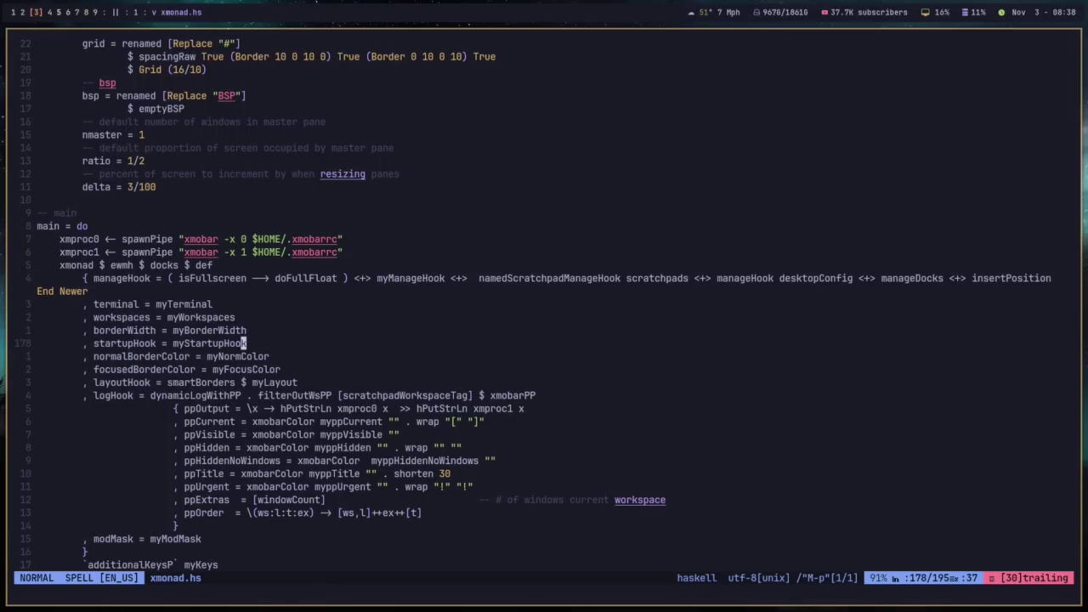
key(j)
key(j)
key(l)
key(l)
key(l)
key(l)
key(l)
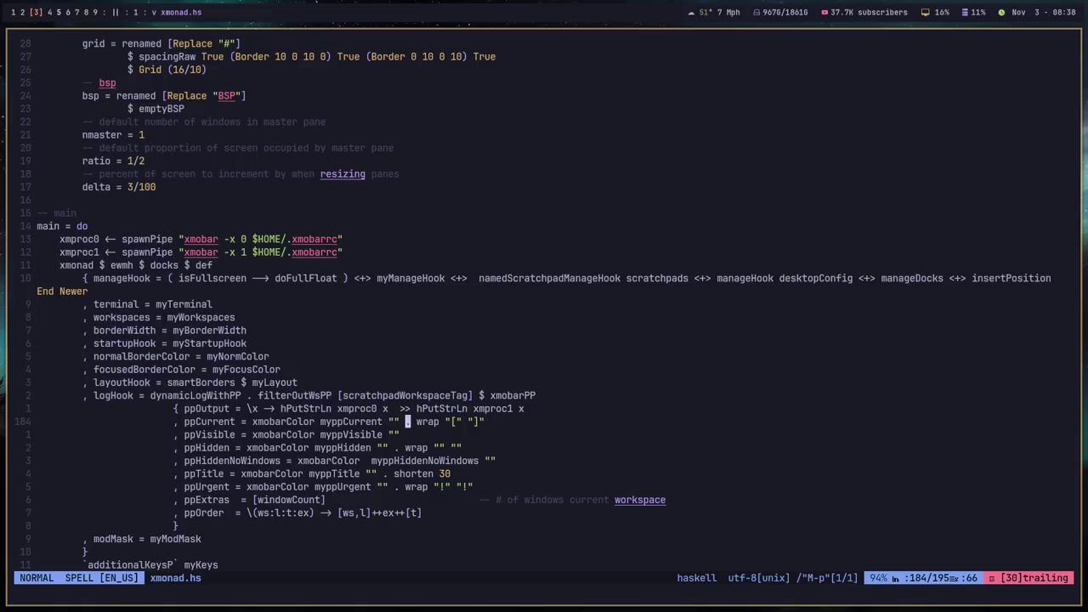